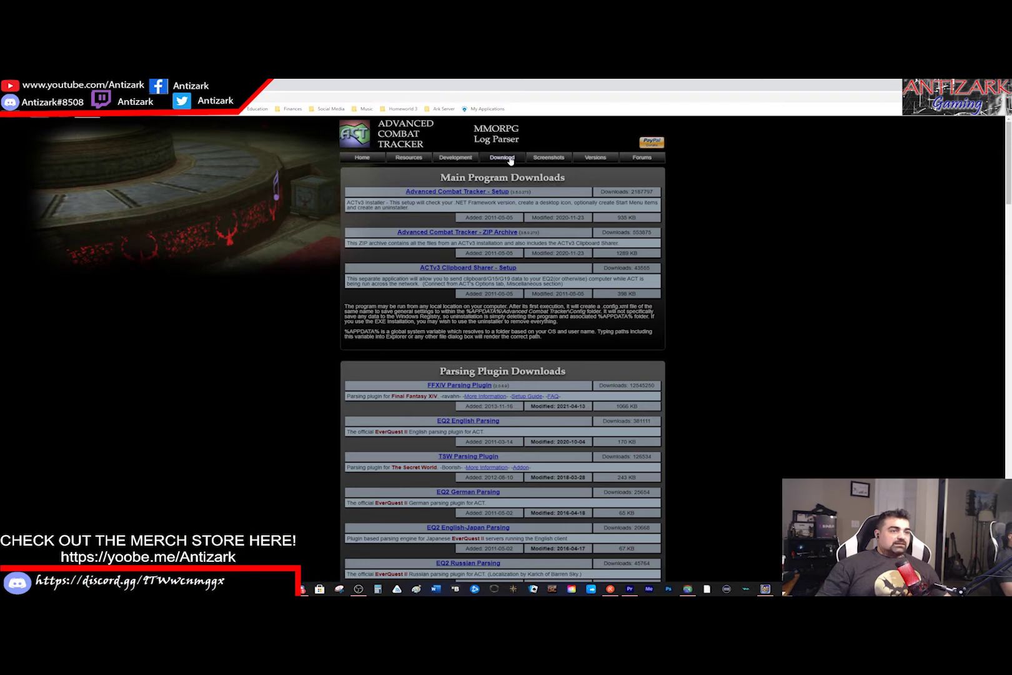
Step: Download the Advanced Combat Tracker - Setup file, run it with permission to make changes, and install to the default folder
{"action": "left_click", "coordinate": [478, 195]}
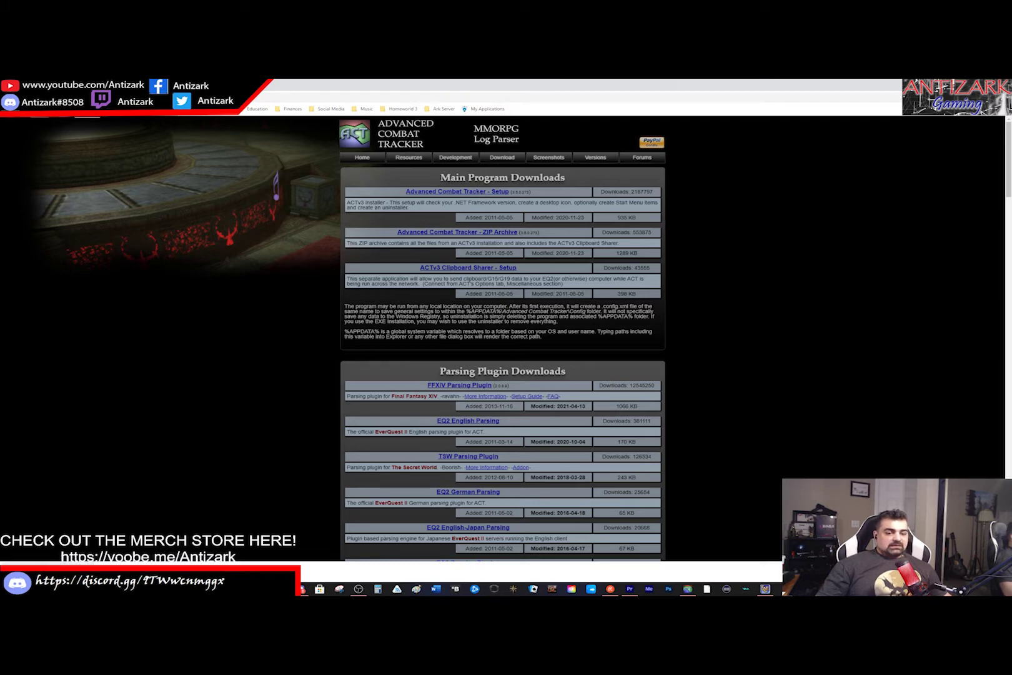
{"action": "right_click", "coordinate": [94, 570]}
{"action": "left_click", "coordinate": [102, 548]}
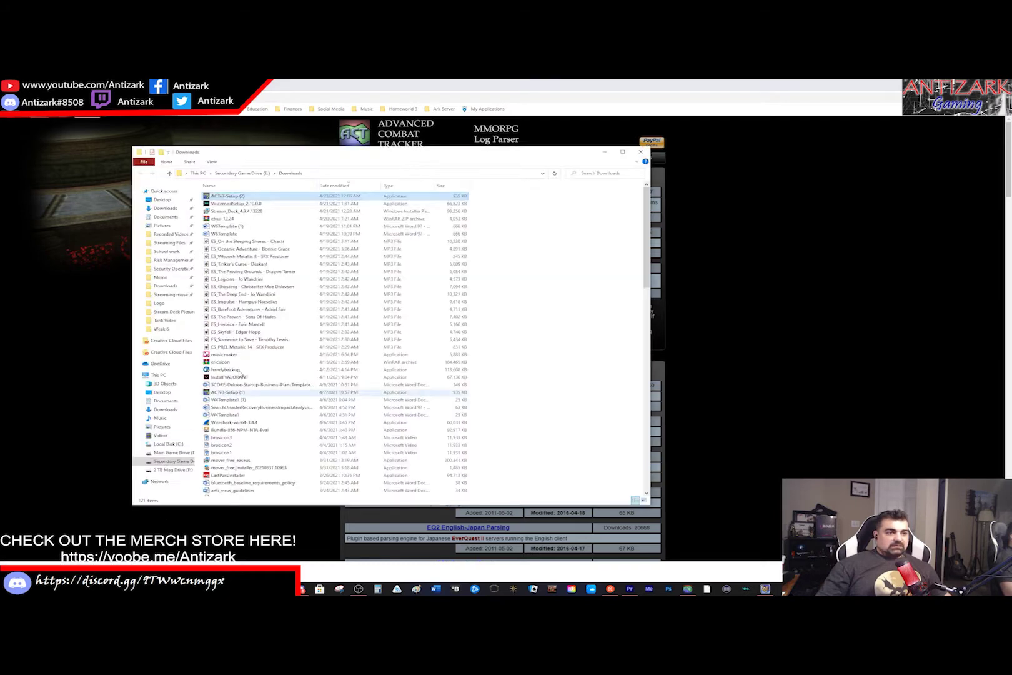
{"action": "left_click", "coordinate": [641, 151]}
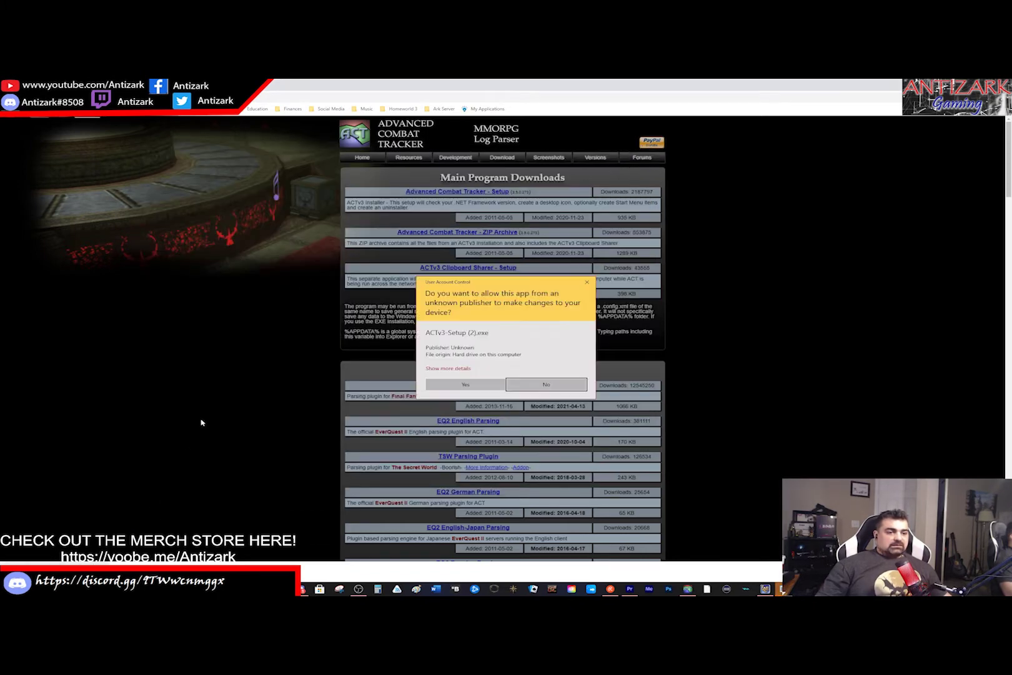
{"action": "left_click", "coordinate": [465, 384]}
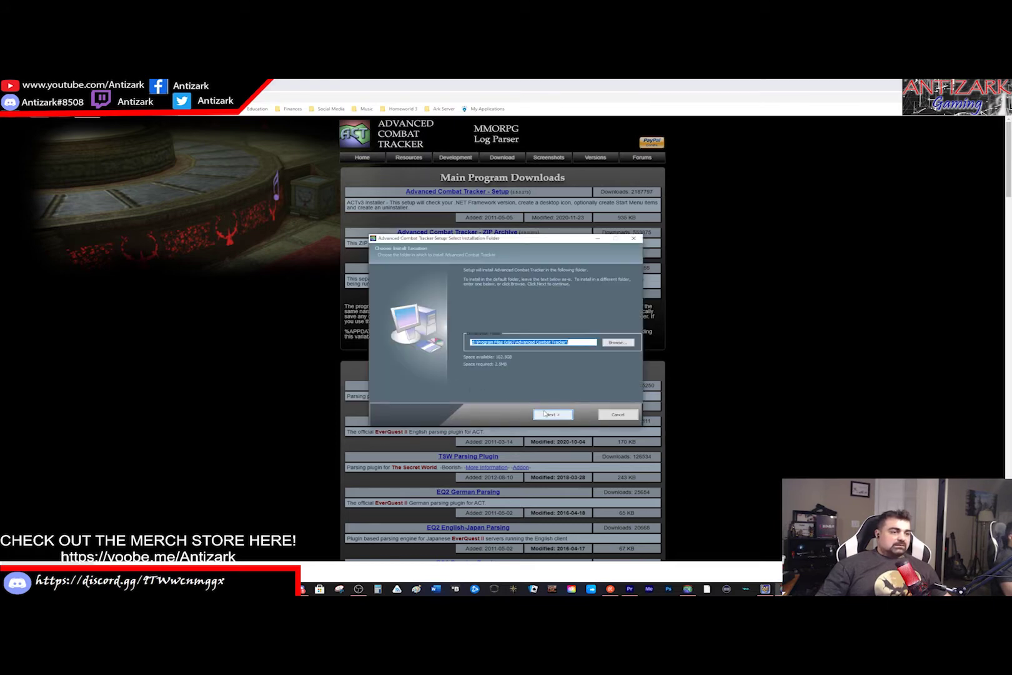
{"action": "left_click", "coordinate": [567, 414]}
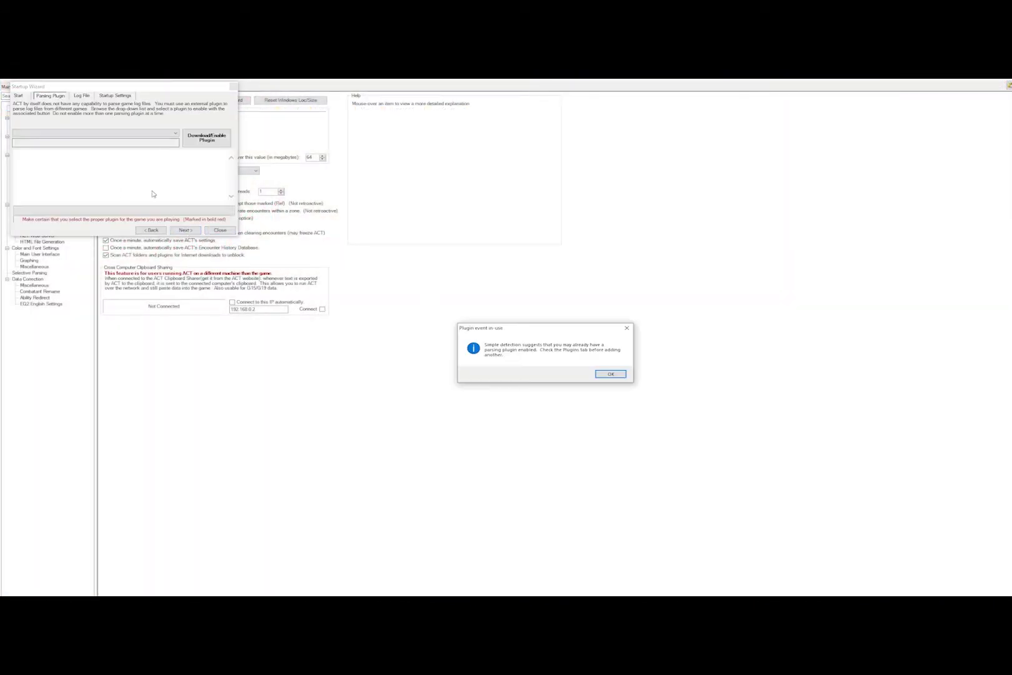
Step: Dismiss the parsing plugin notice and choose the EQ2 English Parsing plugin in the Startup Wizard
{"action": "left_click", "coordinate": [610, 375]}
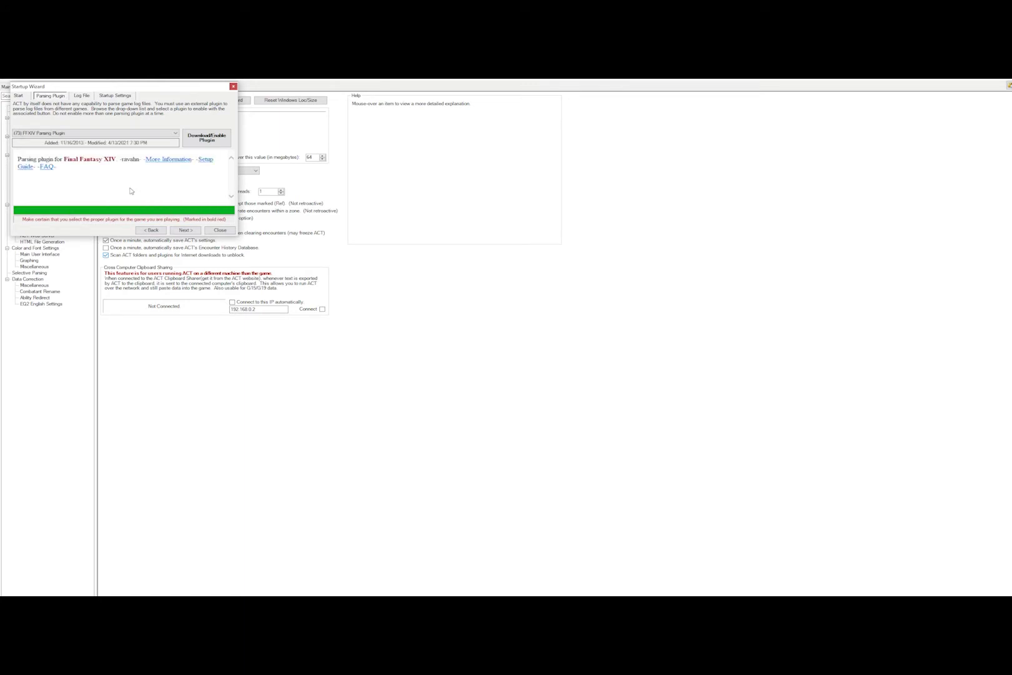
{"action": "left_click", "coordinate": [66, 133]}
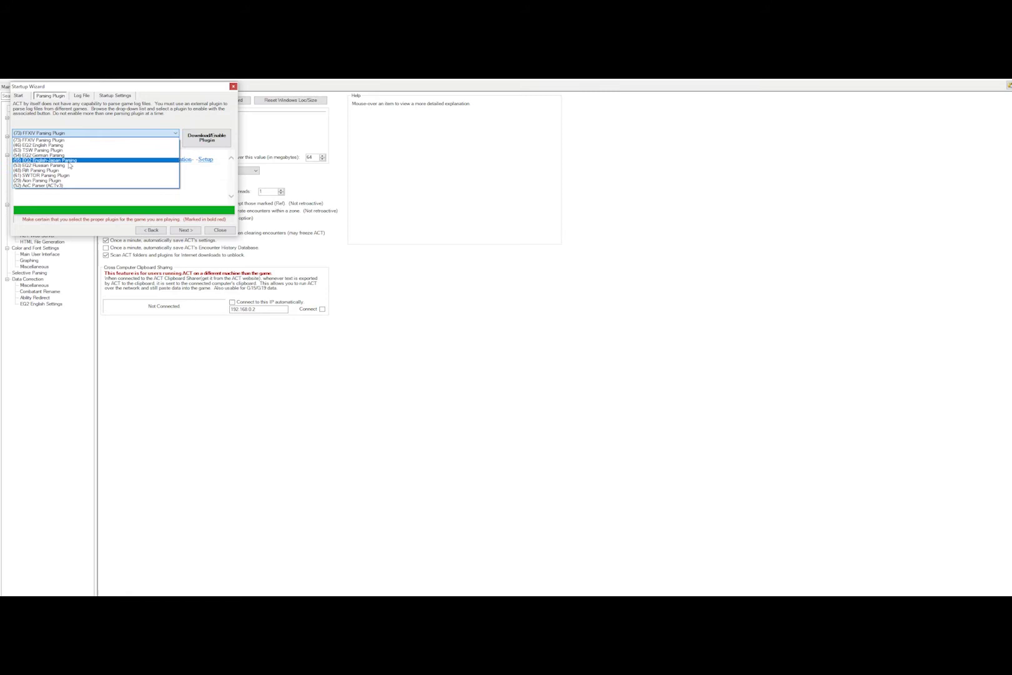
{"action": "left_click", "coordinate": [60, 146]}
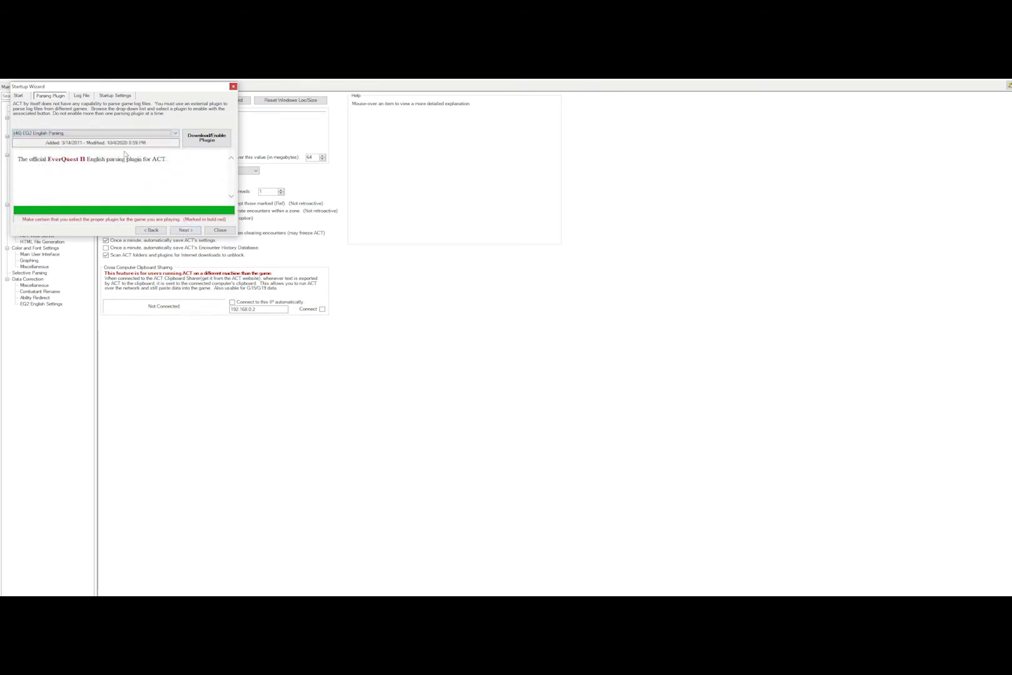
Step: In the log file setup, decline Final Fantasy XIV, set D:\EverQuest II as the EQ2 installation folder and accept the detected log file
{"action": "left_click", "coordinate": [185, 230]}
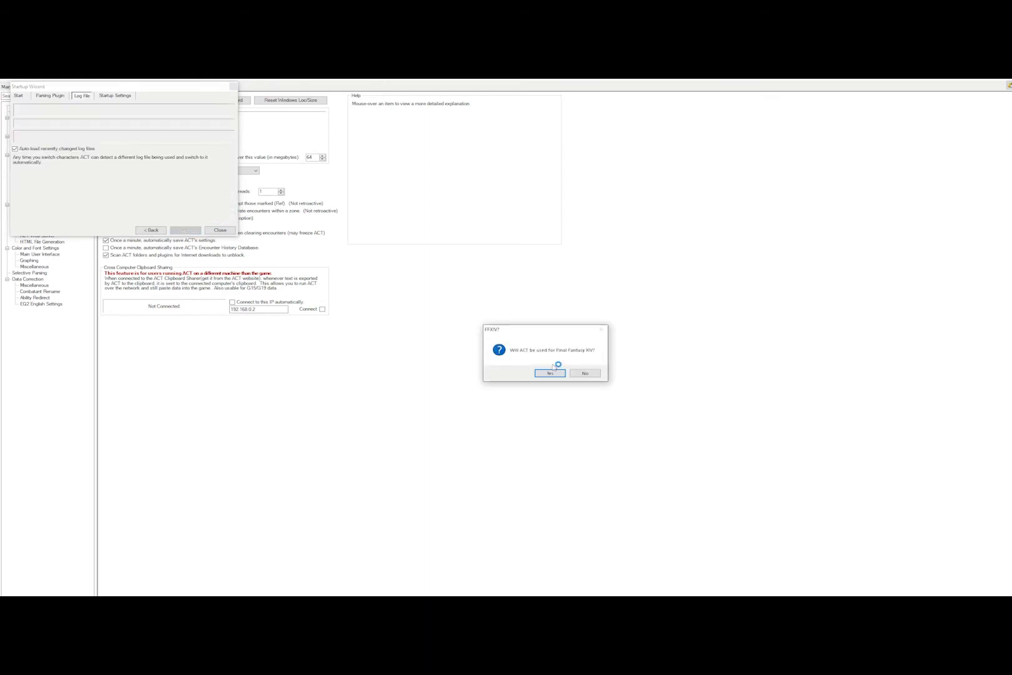
{"action": "left_click", "coordinate": [580, 374]}
{"action": "left_click", "coordinate": [547, 374]}
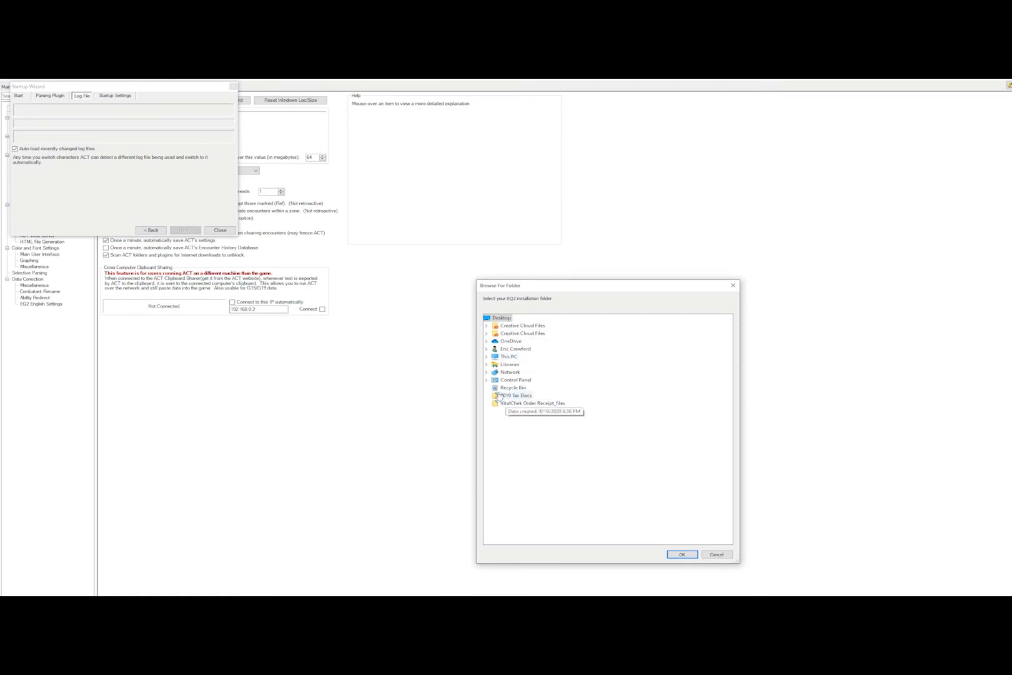
{"action": "left_click", "coordinate": [487, 357]}
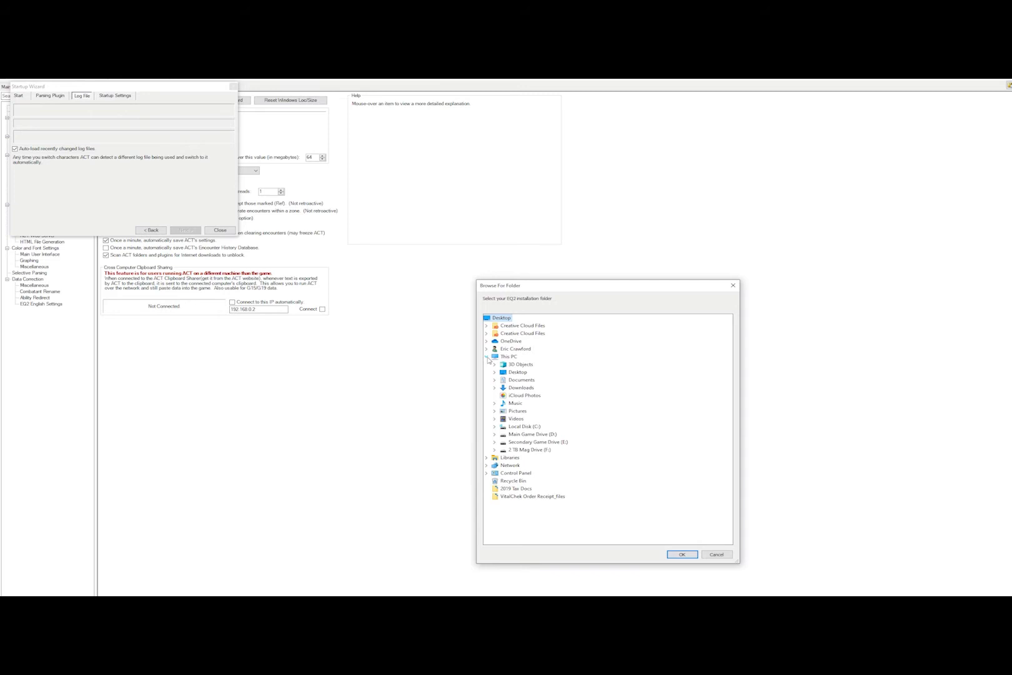
{"action": "left_click", "coordinate": [495, 435]}
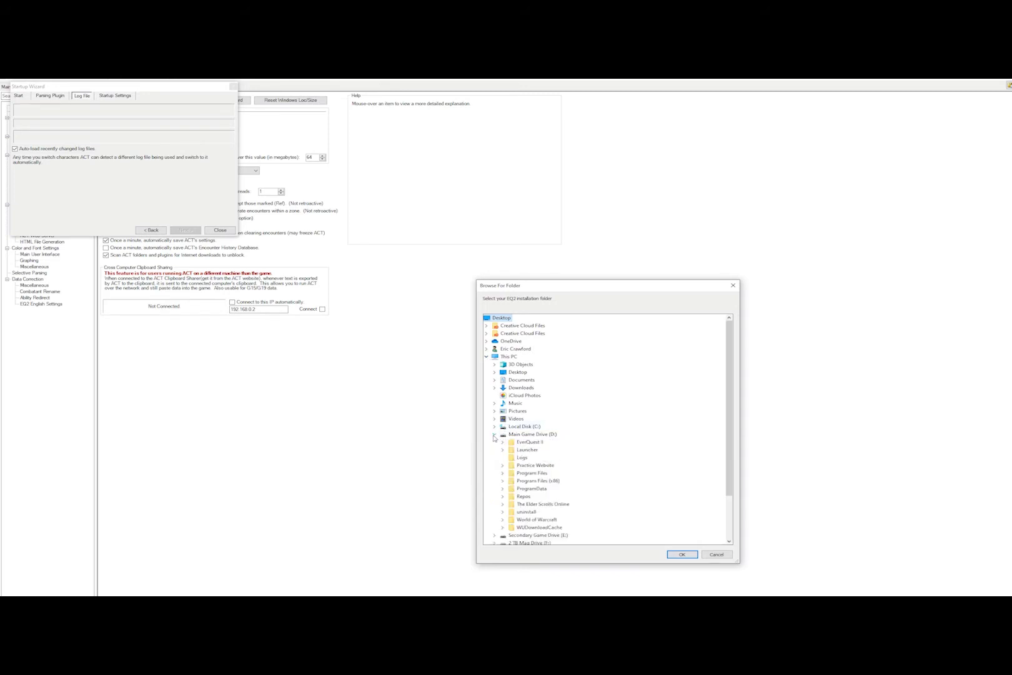
{"action": "left_click", "coordinate": [502, 442]}
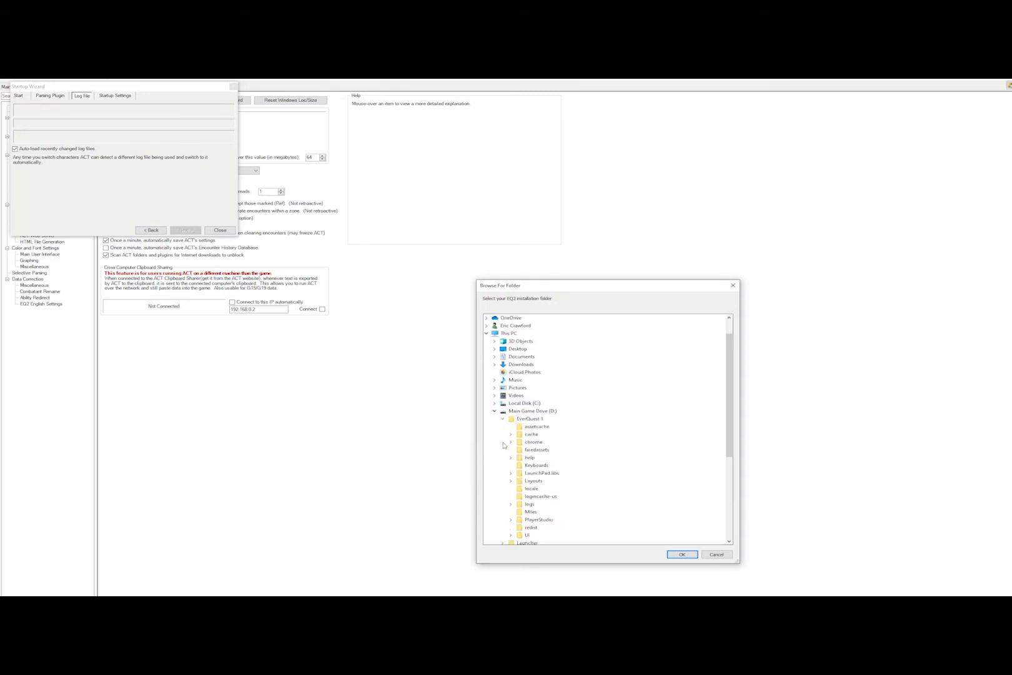
{"action": "left_click", "coordinate": [528, 419]}
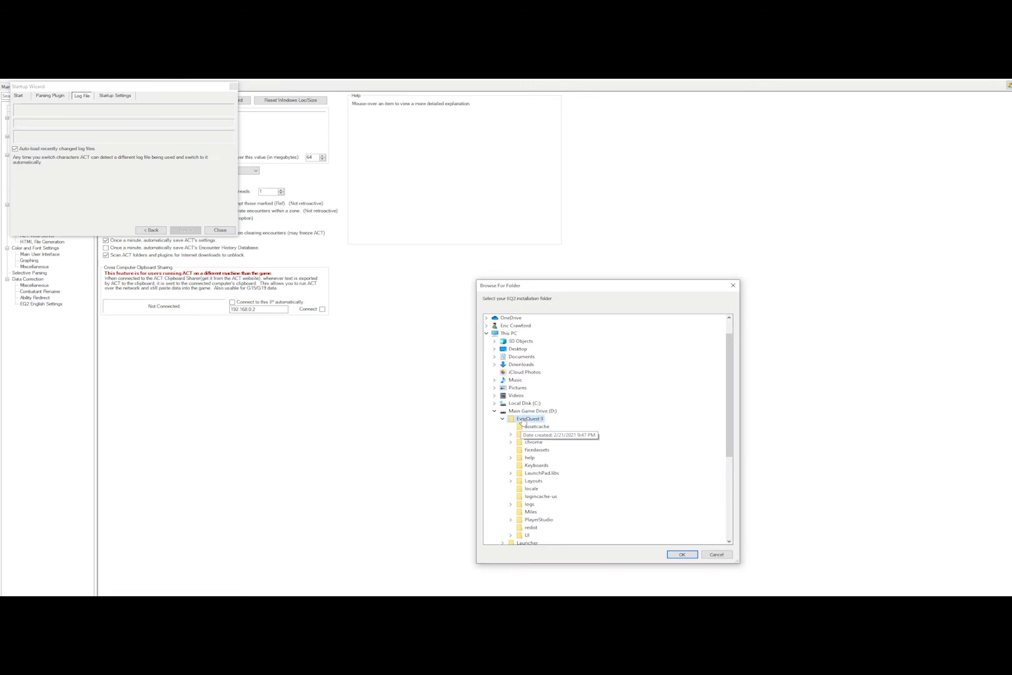
{"action": "left_click", "coordinate": [682, 554]}
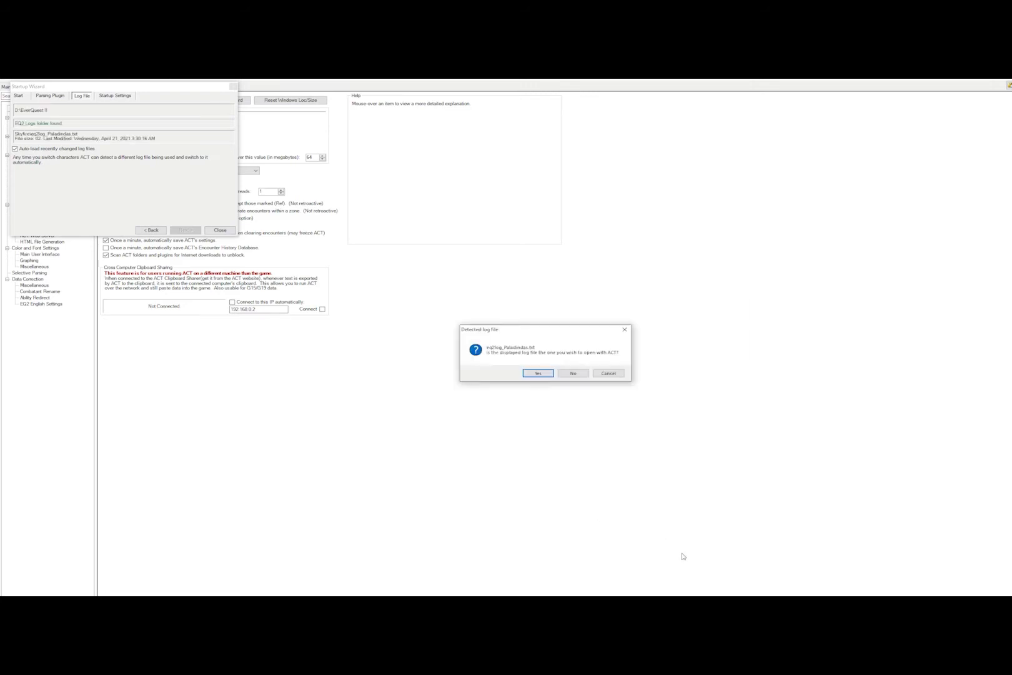
{"action": "left_click", "coordinate": [538, 373]}
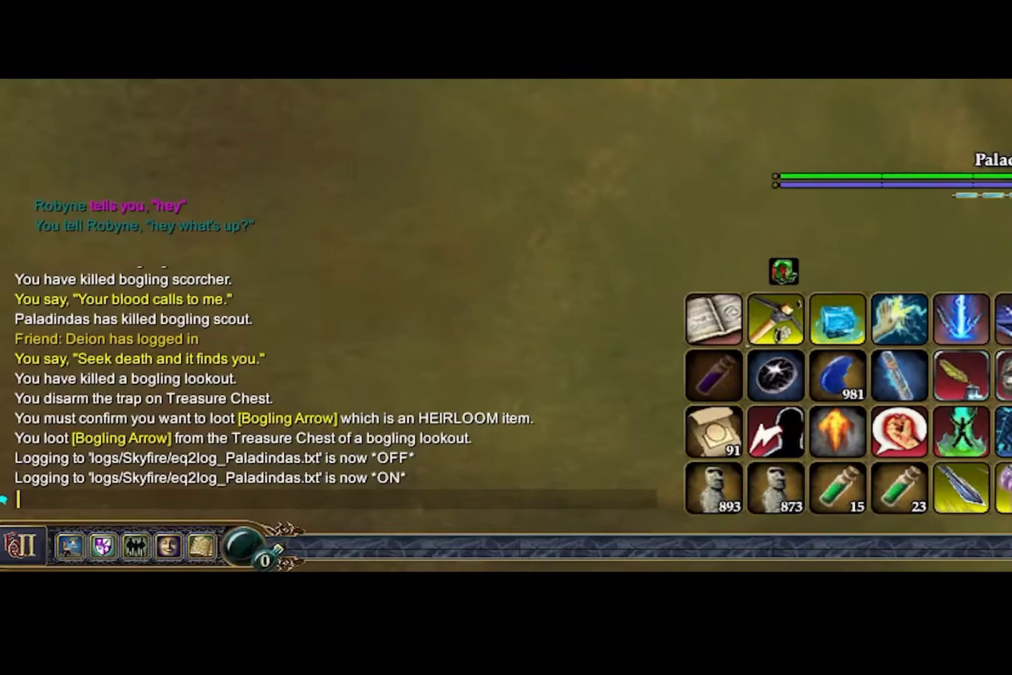
Step: Switch to EverQuest II and run the /log command twice in chat to toggle logging
{"action": "type", "text": "/log"}
{"action": "key", "text": "Return"}
{"action": "key", "text": "Return"}
{"action": "type", "text": "/log"}
{"action": "key", "text": "Return"}
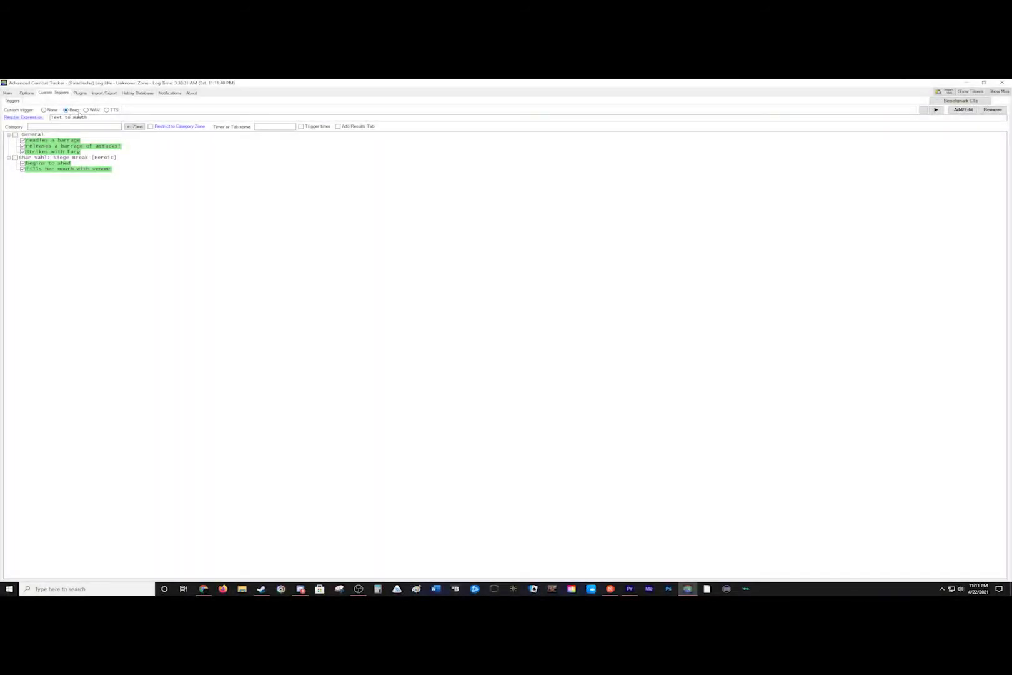
Step: In Advanced Combat Tracker, set a custom trigger's alert to TTS reading "Get out of bad" and clear its placeholder regular expression
{"action": "left_click", "coordinate": [86, 110]}
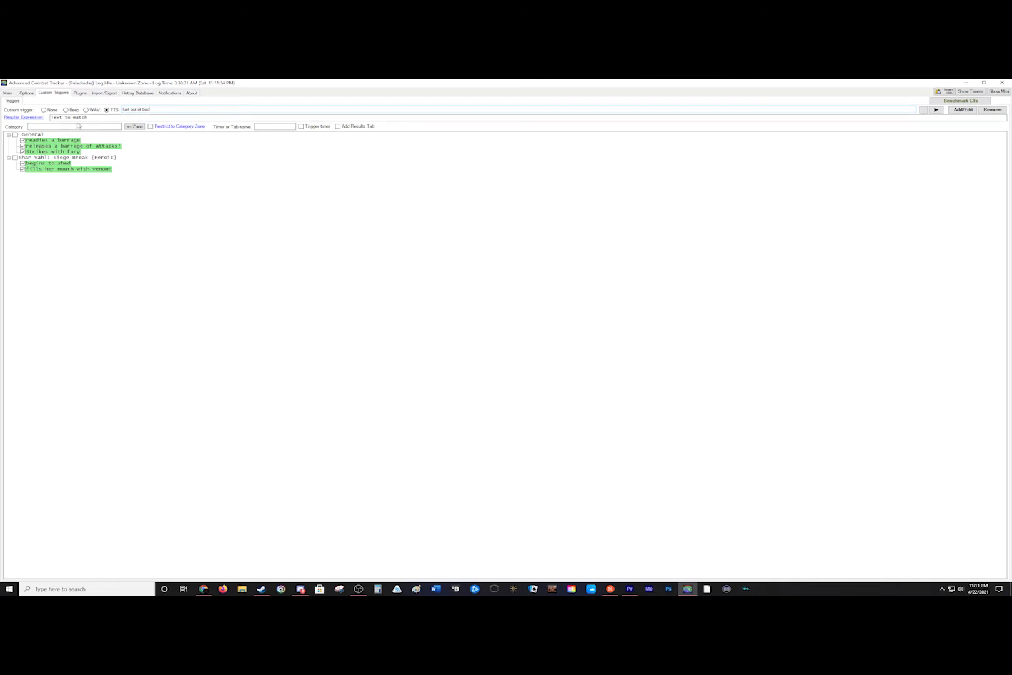
{"action": "left_click_drag", "start_coordinate": [73, 116], "coordinate": [14, 118]}
{"action": "key", "text": "BackSpace"}
{"action": "left_click", "coordinate": [135, 128]}
Step: Copy the "readies to eat crayons" trigger in the General category as shareable XML
{"action": "left_click", "coordinate": [60, 163]}
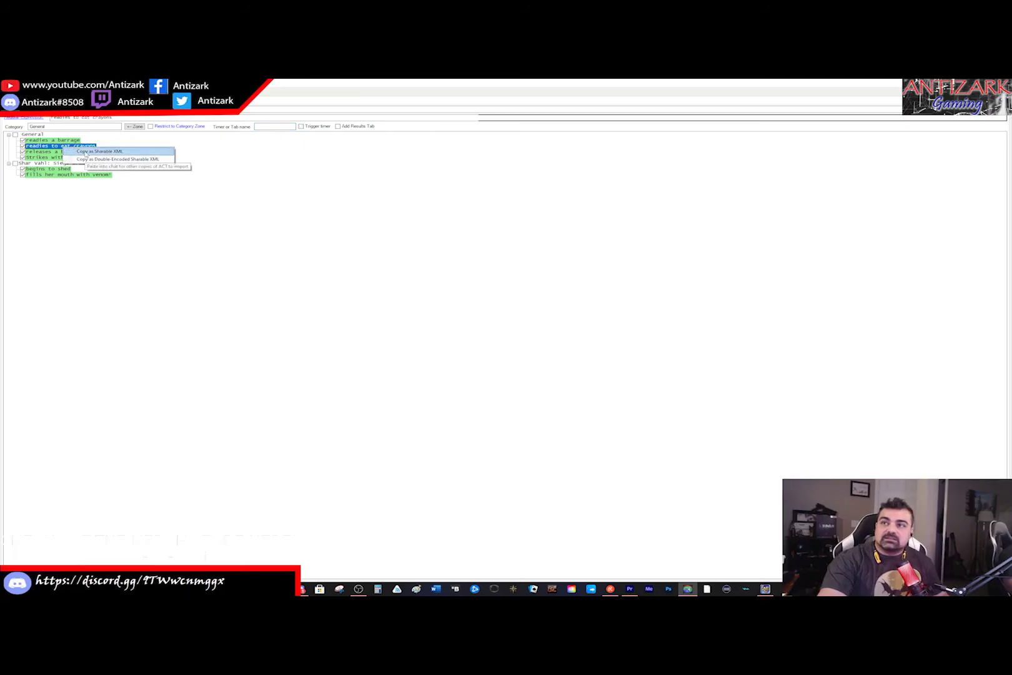
{"action": "left_click", "coordinate": [87, 152]}
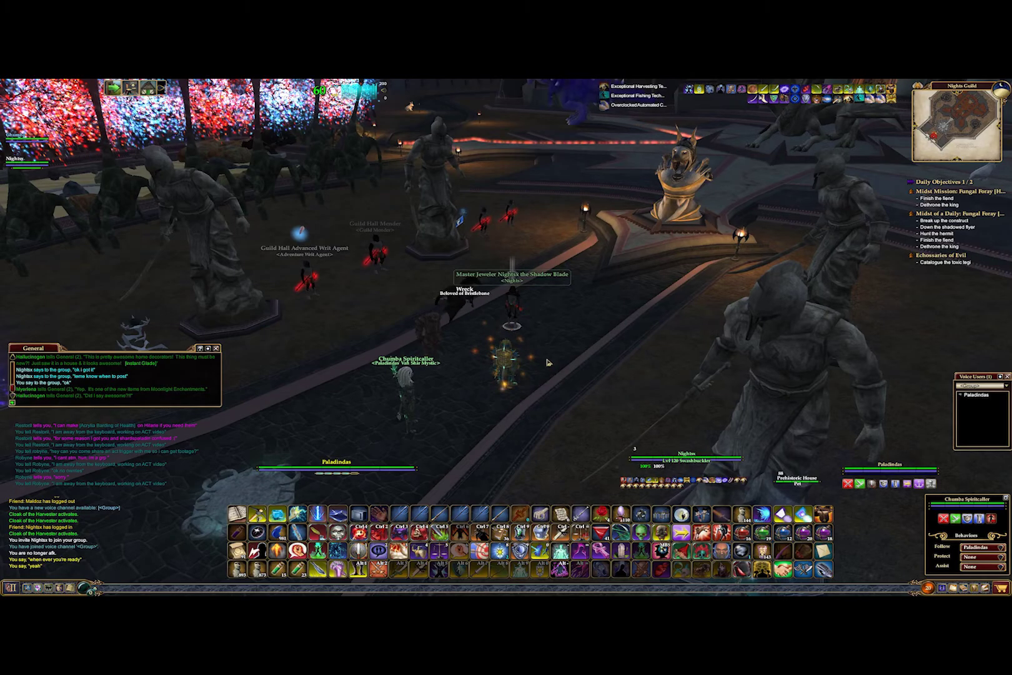
{"action": "type", "text": "/g as in a"}
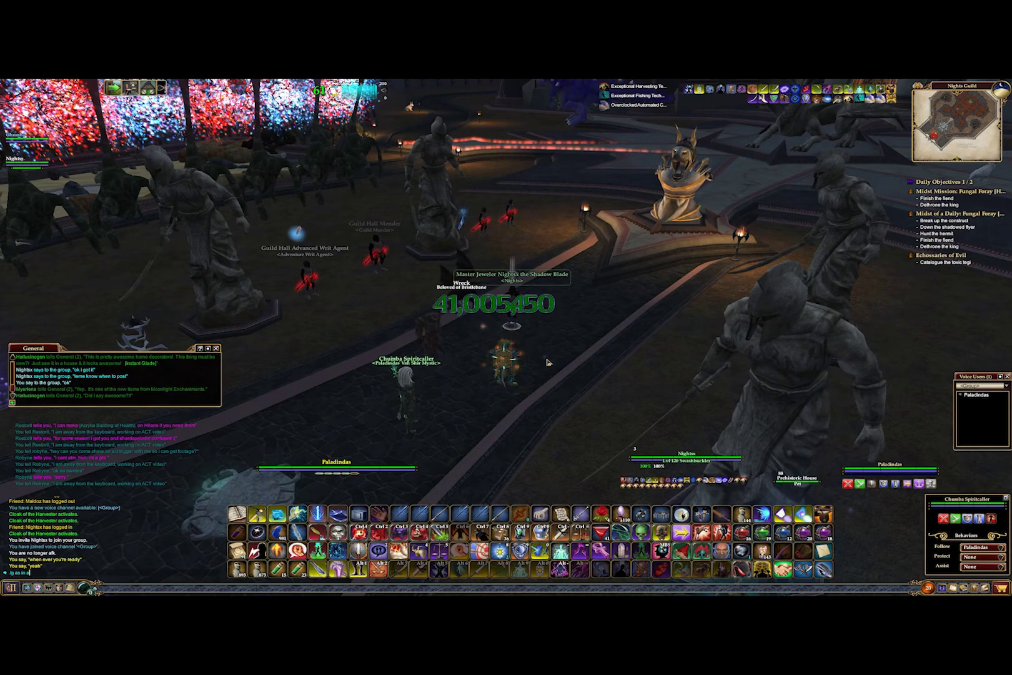
{"action": "key", "text": "BackSpace"}
{"action": "key", "text": "BackSpace"}
{"action": "key", "text": "BackSpace"}
{"action": "key", "text": "BackSpace"}
{"action": "key", "text": "BackSpace"}
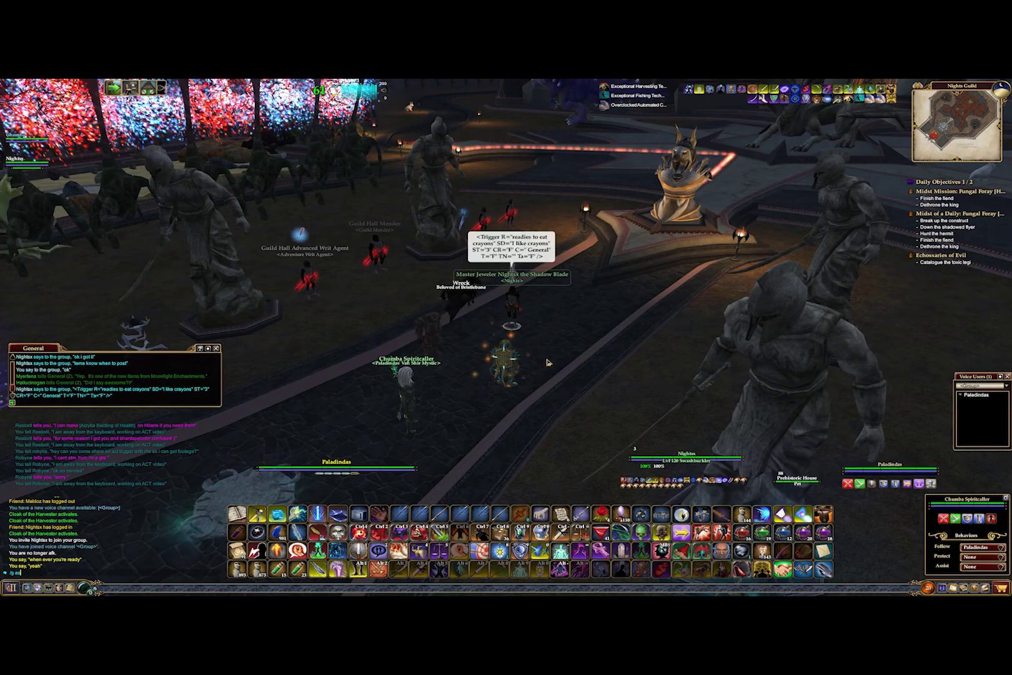
{"action": "key", "text": "Escape"}
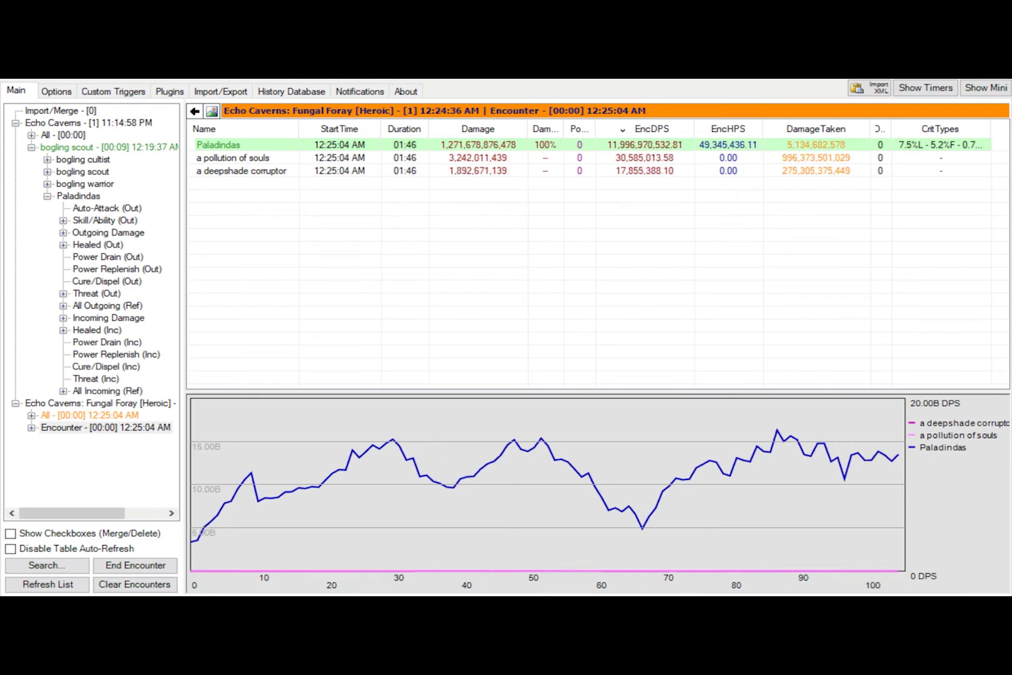
Step: Examine the player character's outgoing abilities, the individual Reaper's Touch hits and the incoming damage in the bogling scout encounter
{"action": "left_click", "coordinate": [108, 305]}
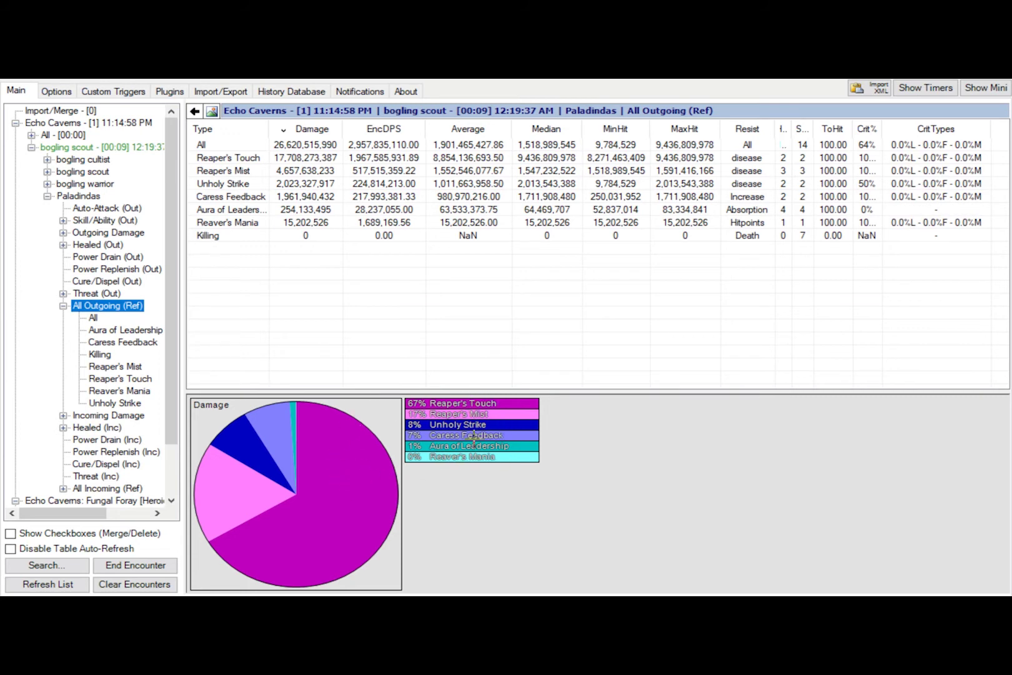
{"action": "double_click", "coordinate": [245, 158]}
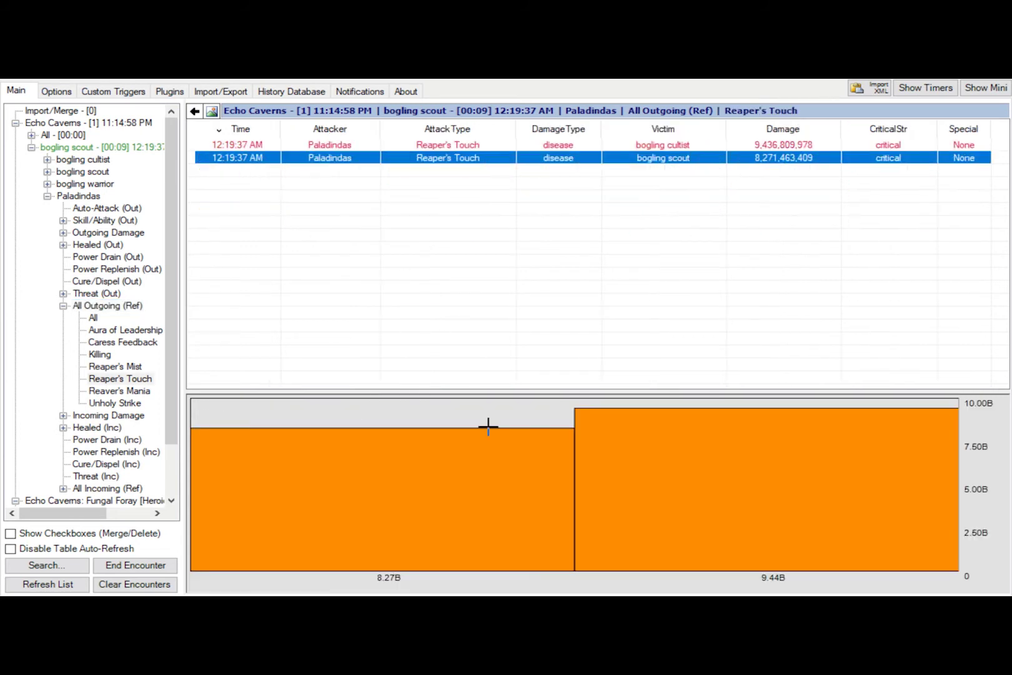
{"action": "left_click", "coordinate": [439, 146]}
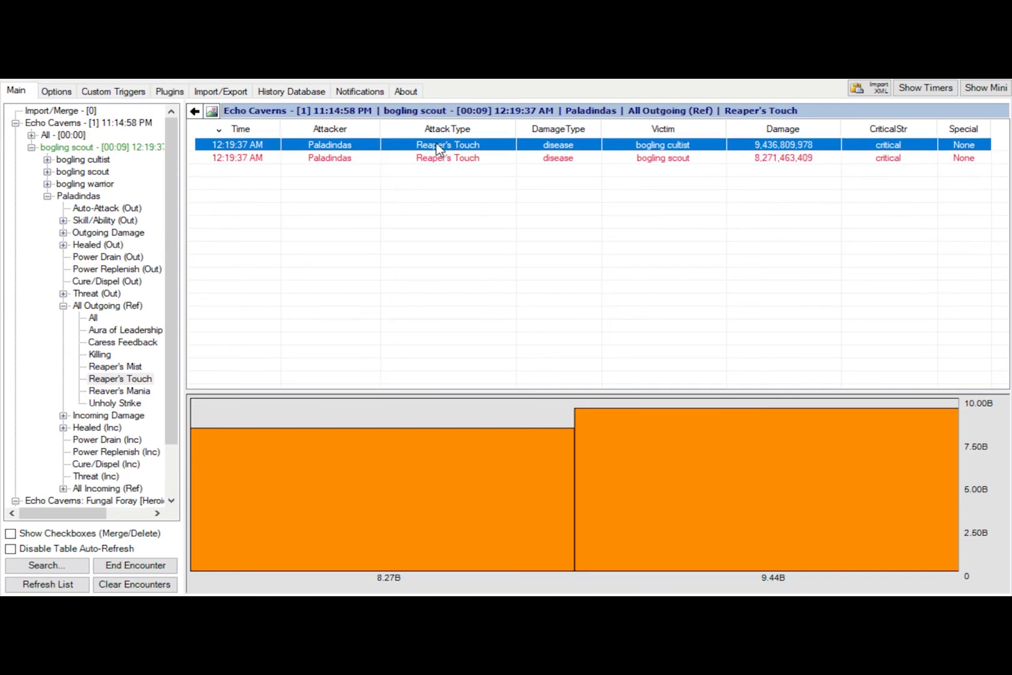
{"action": "left_click", "coordinate": [447, 159]}
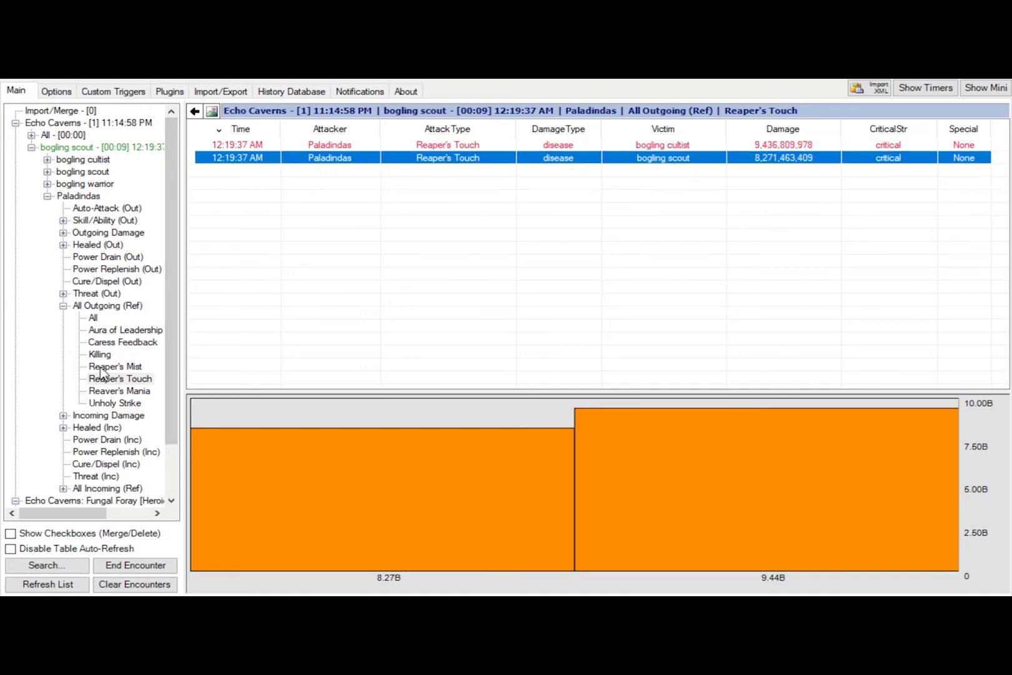
{"action": "double_click", "coordinate": [92, 306]}
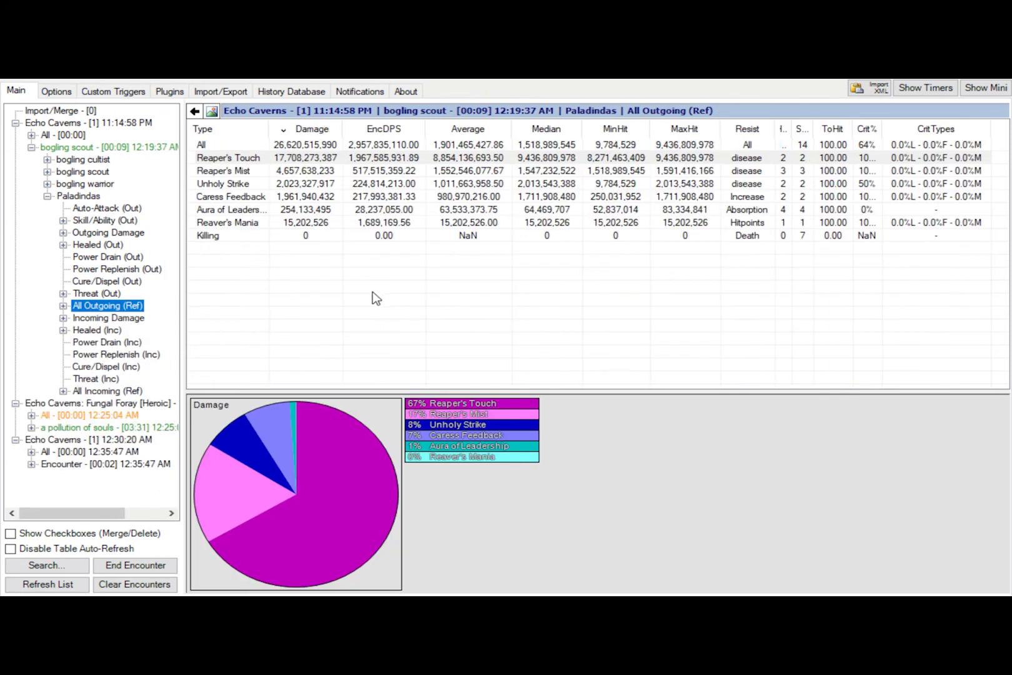
{"action": "double_click", "coordinate": [103, 318]}
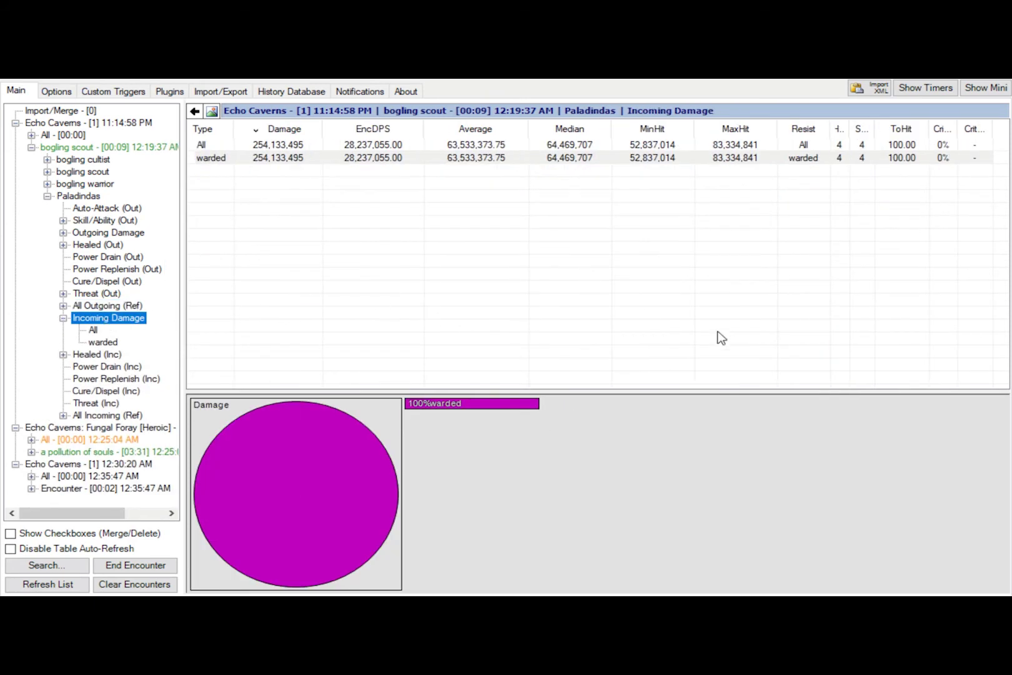
Step: Examine the player character's incoming damage by type in the "a pollution of souls" encounter of Echo Caverns: Fungal Foray [Heroic]
{"action": "key", "text": "Down"}
{"action": "key", "text": "Down"}
{"action": "key", "text": "Down"}
{"action": "key", "text": "Down"}
{"action": "key", "text": "Down"}
{"action": "key", "text": "Down"}
{"action": "key", "text": "Down"}
{"action": "key", "text": "Down"}
{"action": "key", "text": "Down"}
{"action": "key", "text": "Down"}
{"action": "key", "text": "Down"}
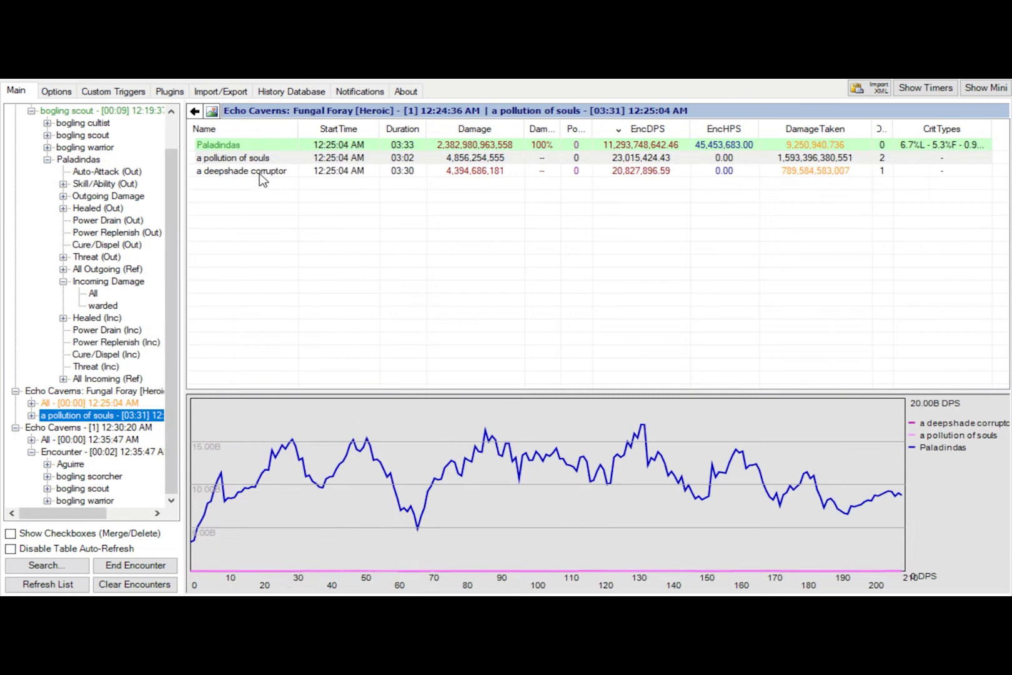
{"action": "double_click", "coordinate": [257, 146]}
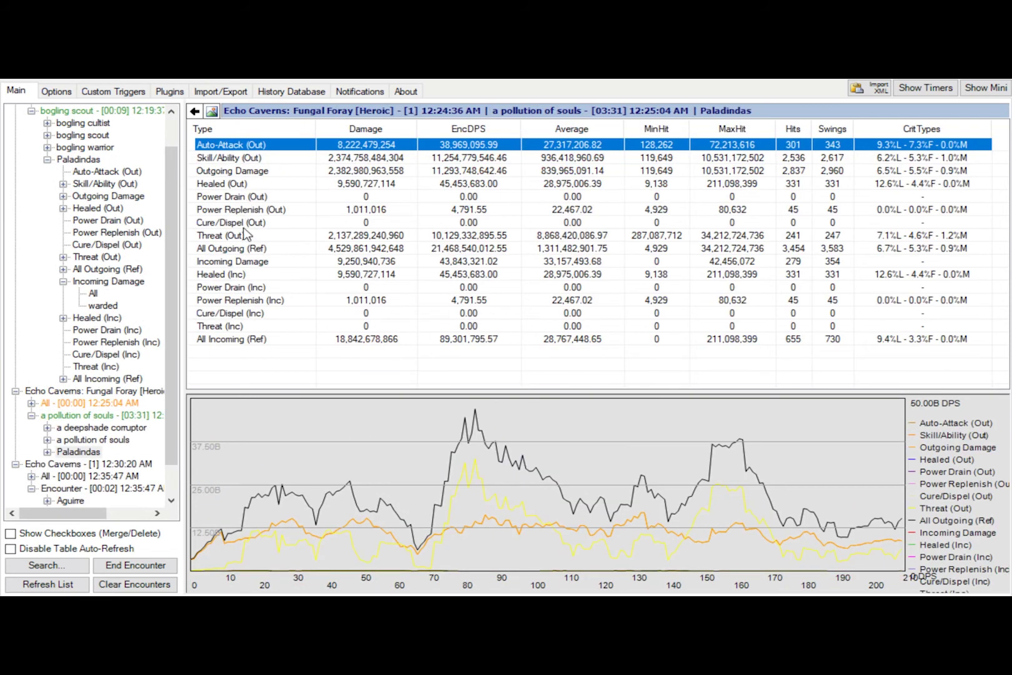
{"action": "double_click", "coordinate": [252, 266]}
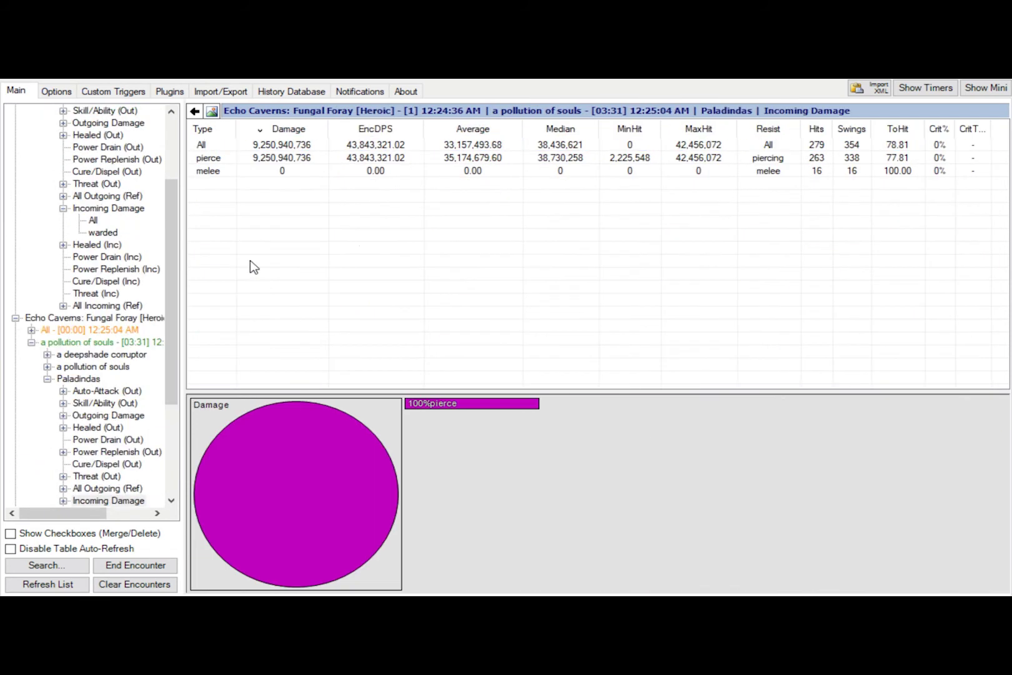
{"action": "left_click", "coordinate": [289, 157]}
{"action": "left_click", "coordinate": [316, 145]}
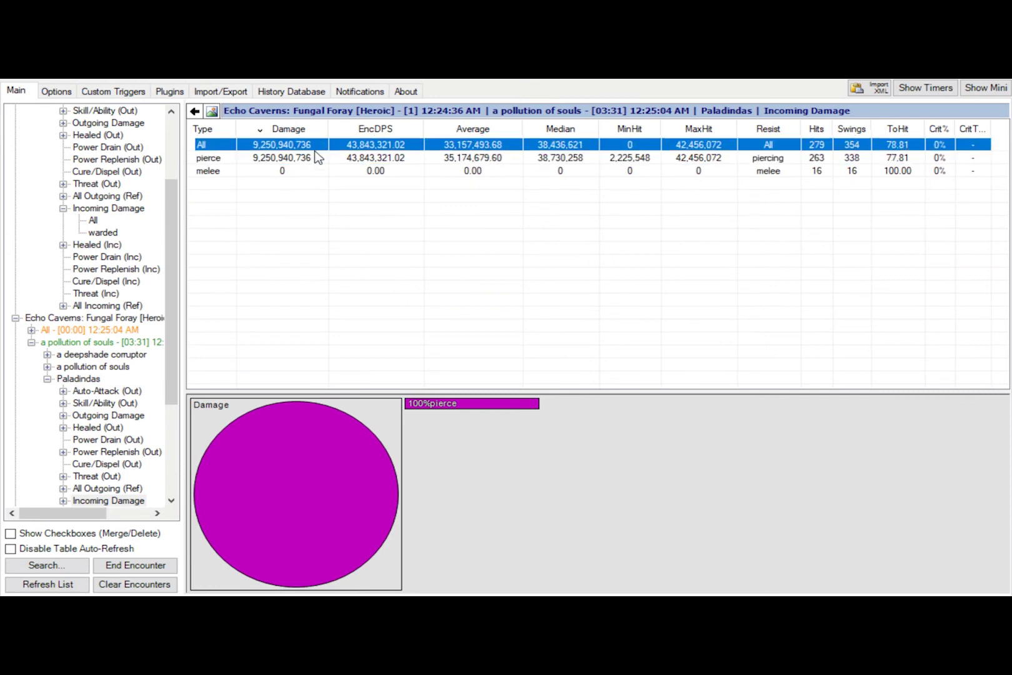
{"action": "left_click", "coordinate": [317, 159]}
{"action": "left_click", "coordinate": [315, 171]}
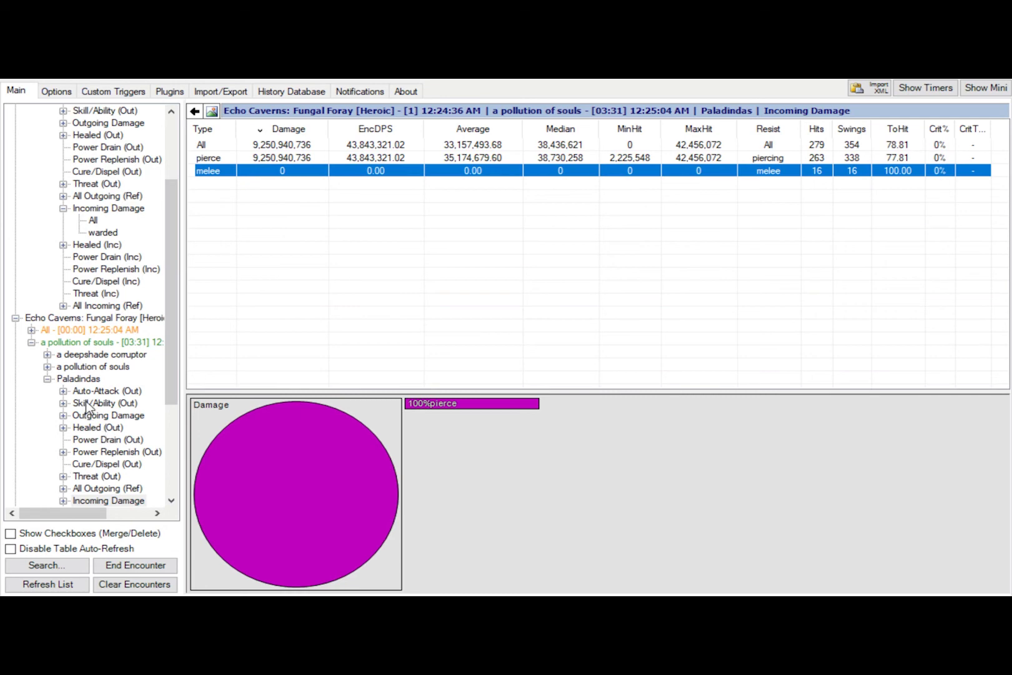
{"action": "scroll", "coordinate": [87, 412], "scroll_direction": "down", "scroll_amount": 4}
{"action": "scroll", "coordinate": [86, 406], "scroll_direction": "down", "scroll_amount": 1}
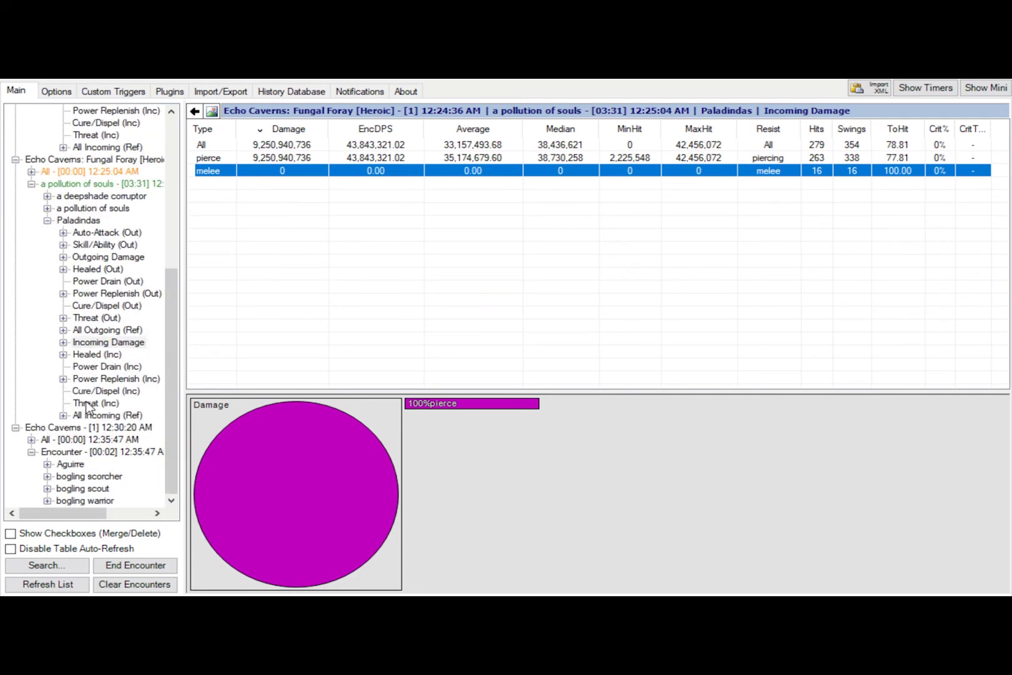
Step: Examine all of the player character's outgoing abilities in the "a pollution of souls" encounter, widening the Hits, Swings and ToHit columns
{"action": "left_click", "coordinate": [102, 331]}
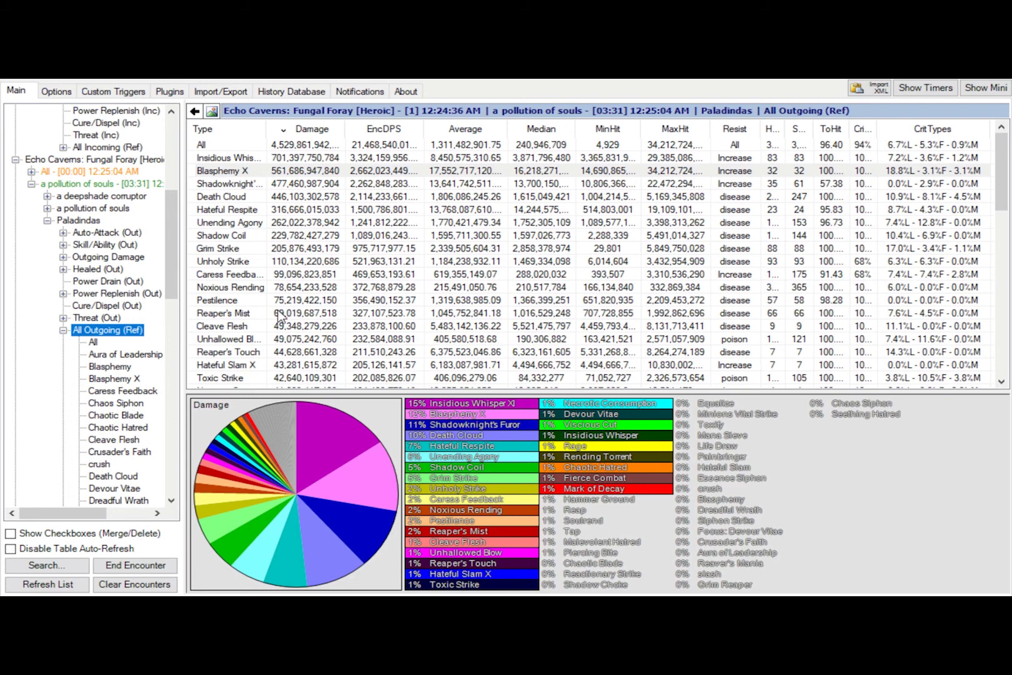
{"action": "scroll", "coordinate": [253, 275], "scroll_direction": "down", "scroll_amount": 3}
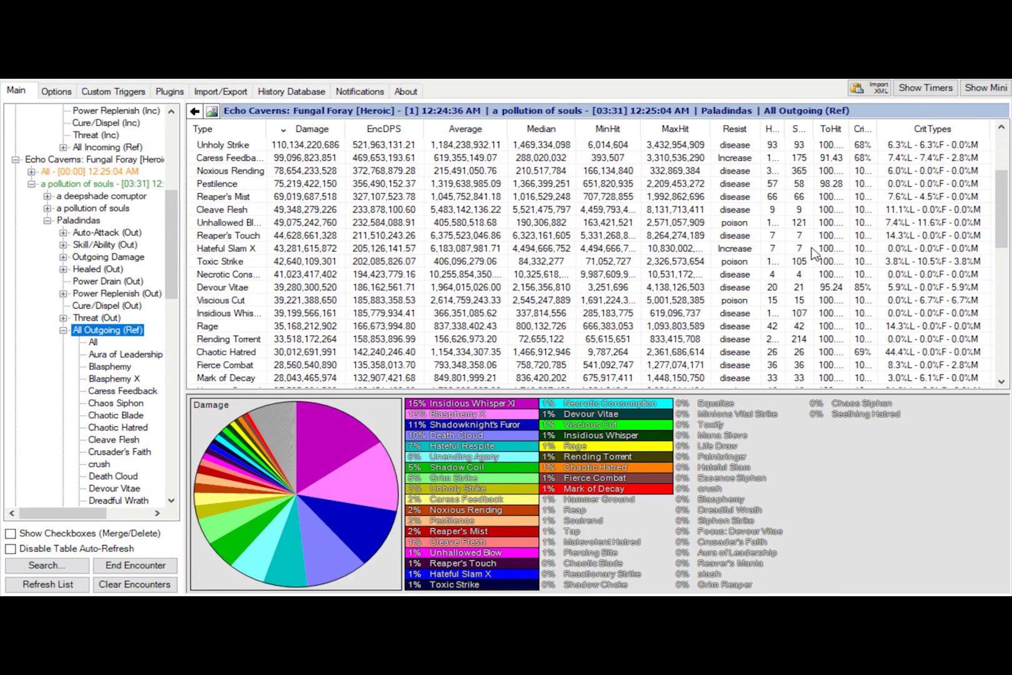
{"action": "scroll", "coordinate": [815, 253], "scroll_direction": "down", "scroll_amount": 1}
{"action": "left_click_drag", "start_coordinate": [855, 130], "coordinate": [866, 130]}
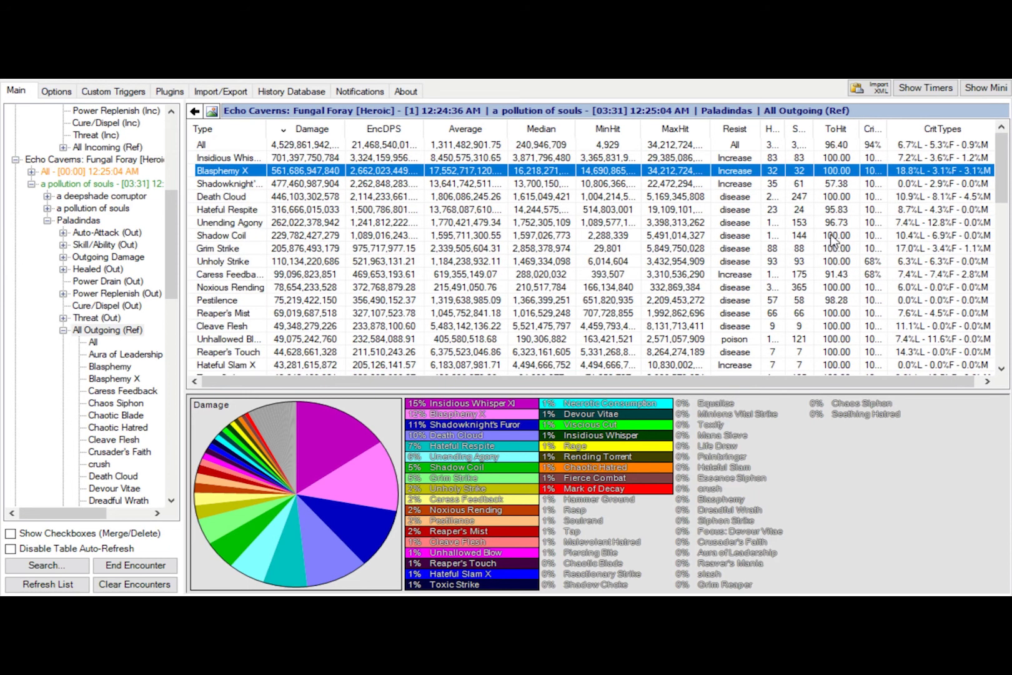
{"action": "left_click_drag", "start_coordinate": [784, 129], "coordinate": [827, 125]}
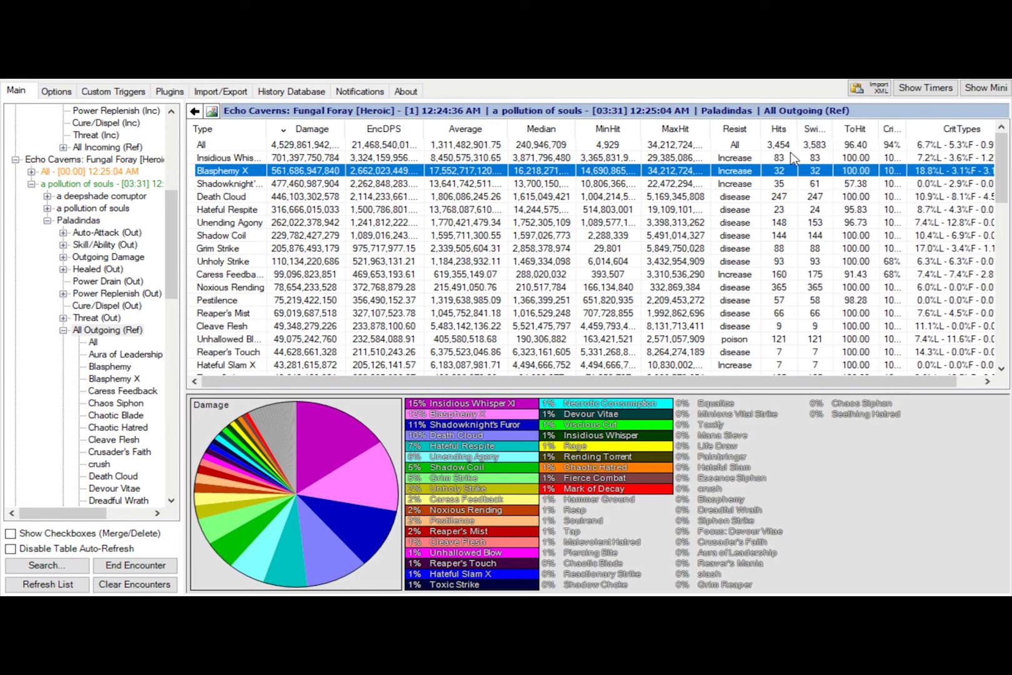
{"action": "left_click_drag", "start_coordinate": [710, 129], "coordinate": [714, 129]}
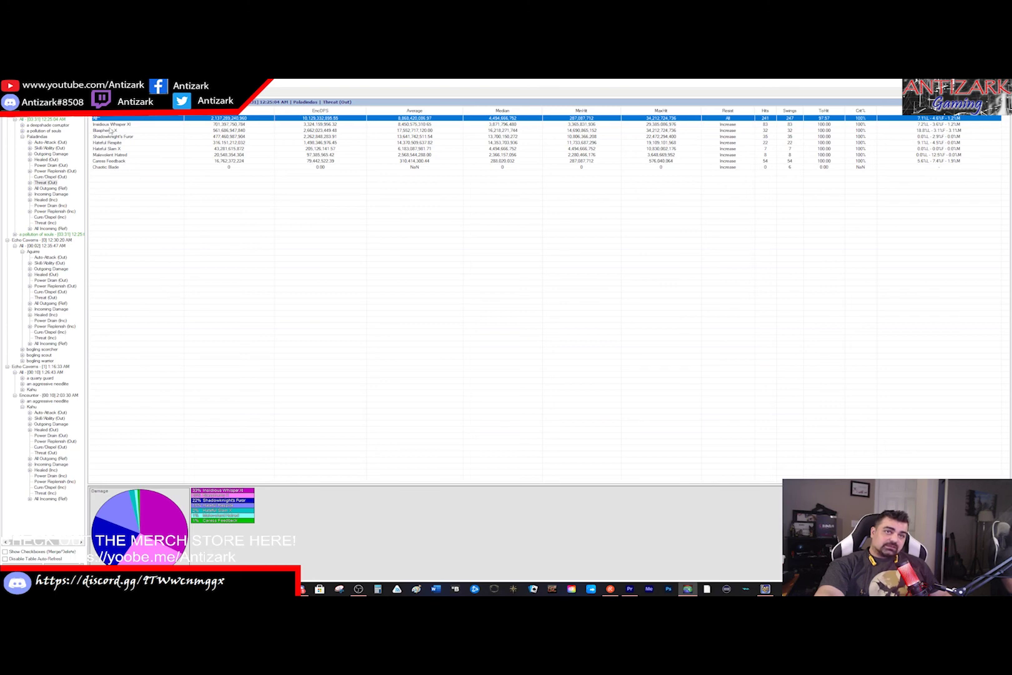
Step: Examine the Insidious Whisper XI entry in the player character's outgoing threat breakdown
{"action": "left_click", "coordinate": [123, 124]}
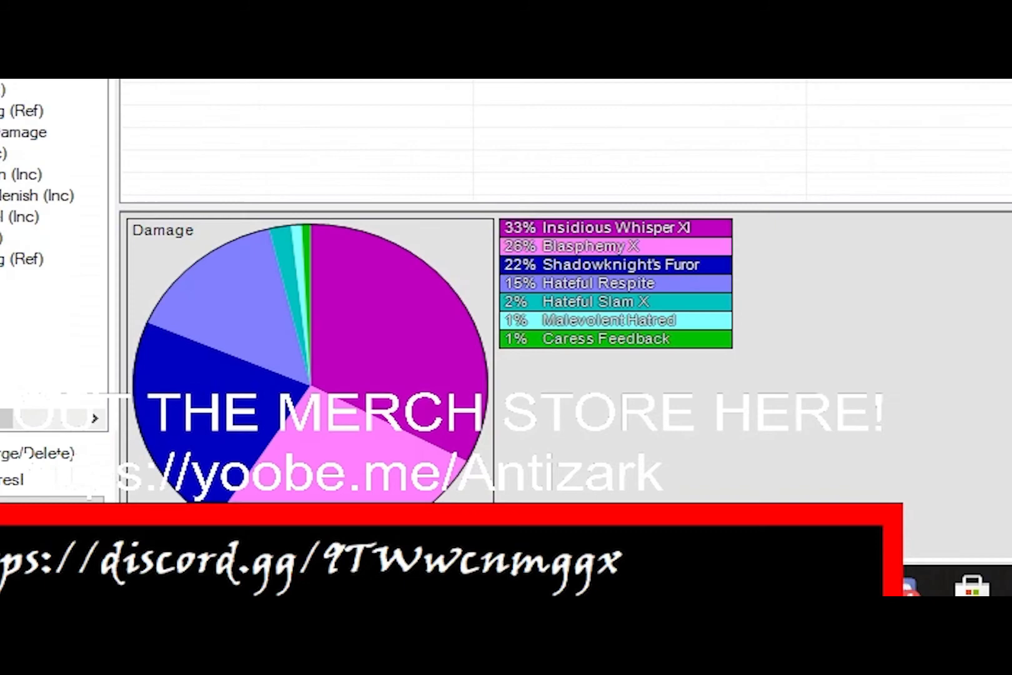